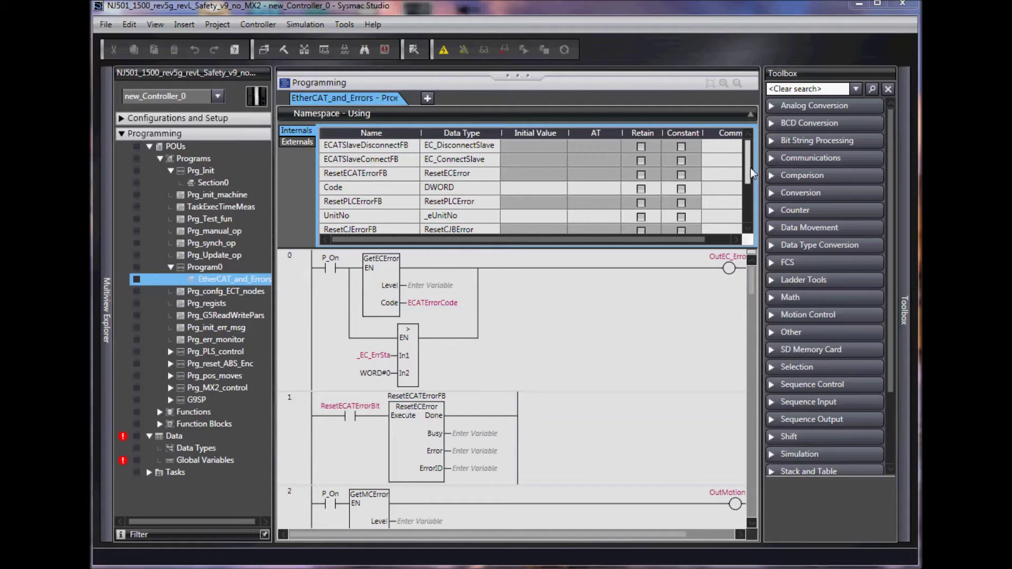
pyautogui.scroll(-2, 751, 218)
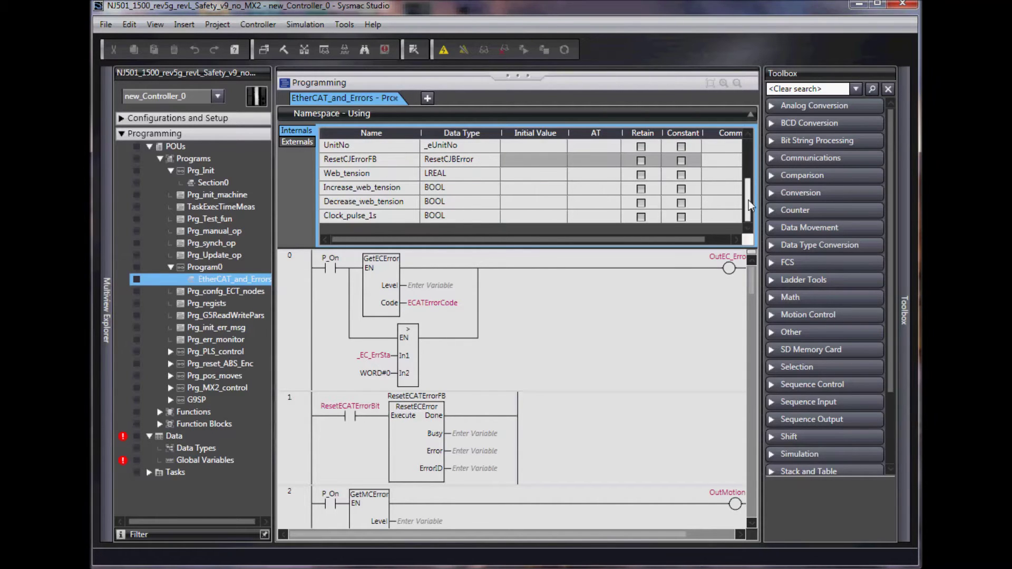
pyautogui.moveTo(750, 216); pyautogui.dragTo(746, 155)
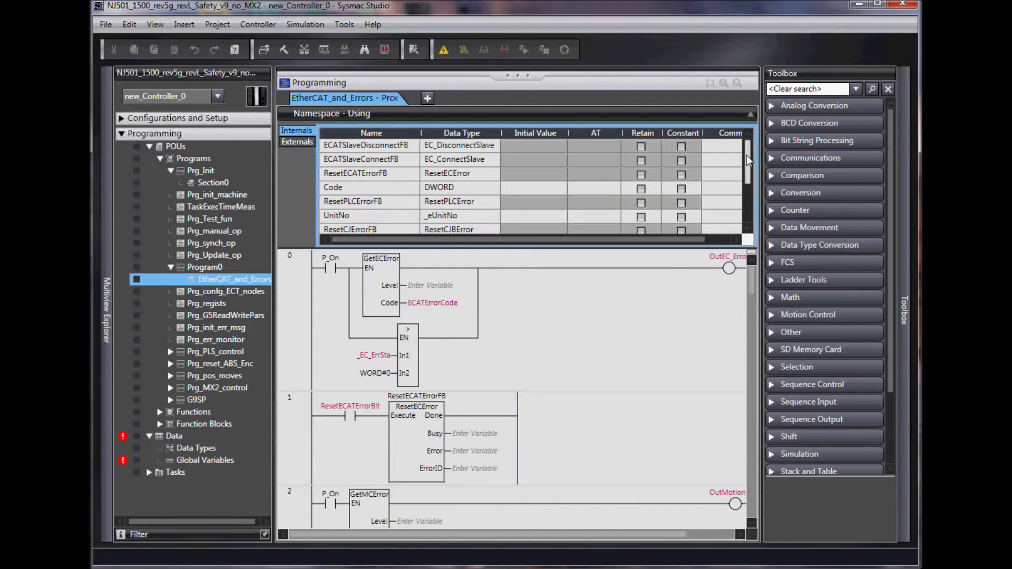
# Step: Open the Variable Manager from the View menu and move it beside the project tree
pyautogui.click(396, 134)
pyautogui.click(152, 24)
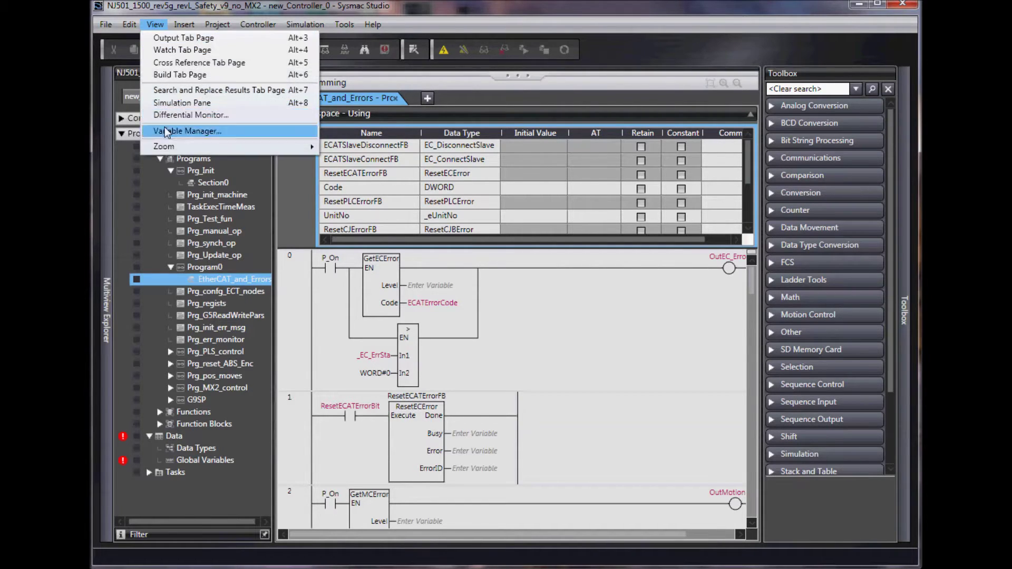
pyautogui.click(165, 130)
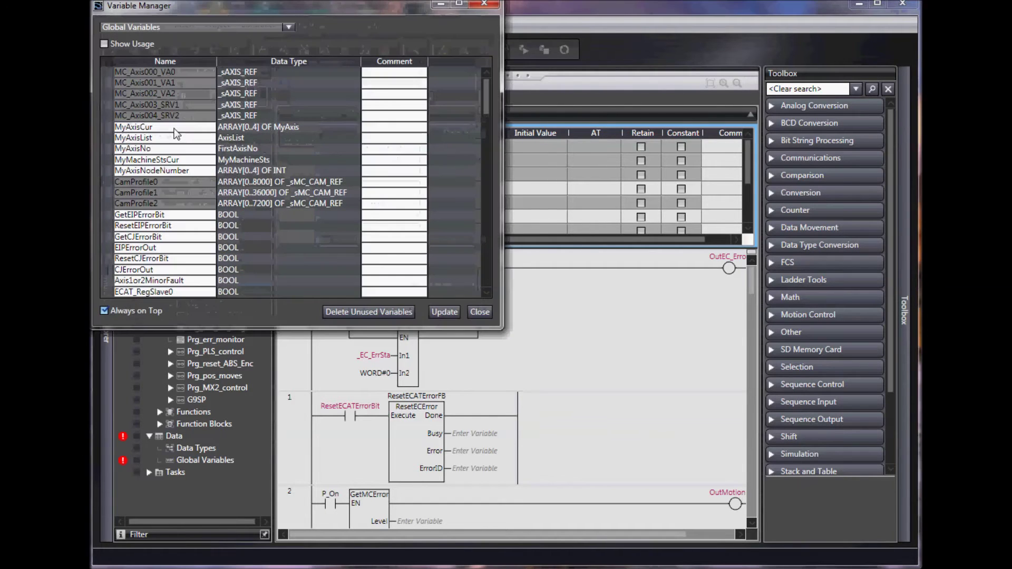
pyautogui.moveTo(225, 10); pyautogui.dragTo(610, 115)
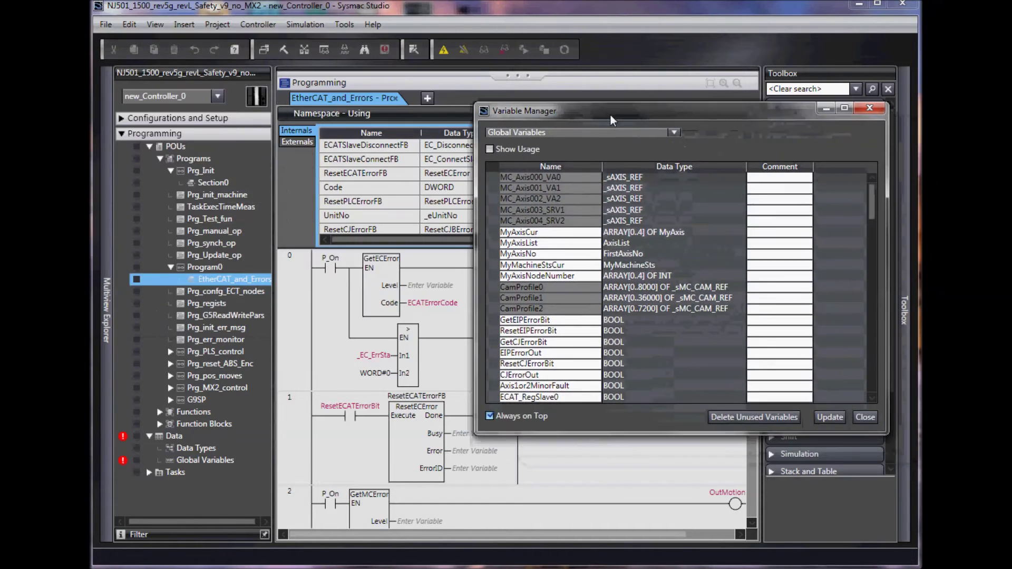
# Step: List Program0's variables in the Variable Manager, sorted alphabetically by name
pyautogui.click(674, 132)
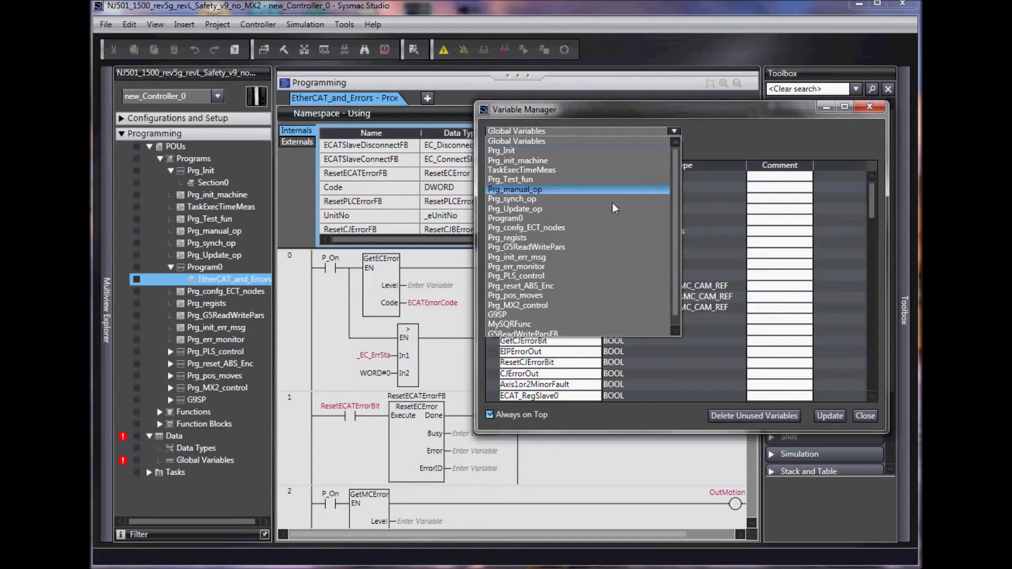
pyautogui.click(534, 220)
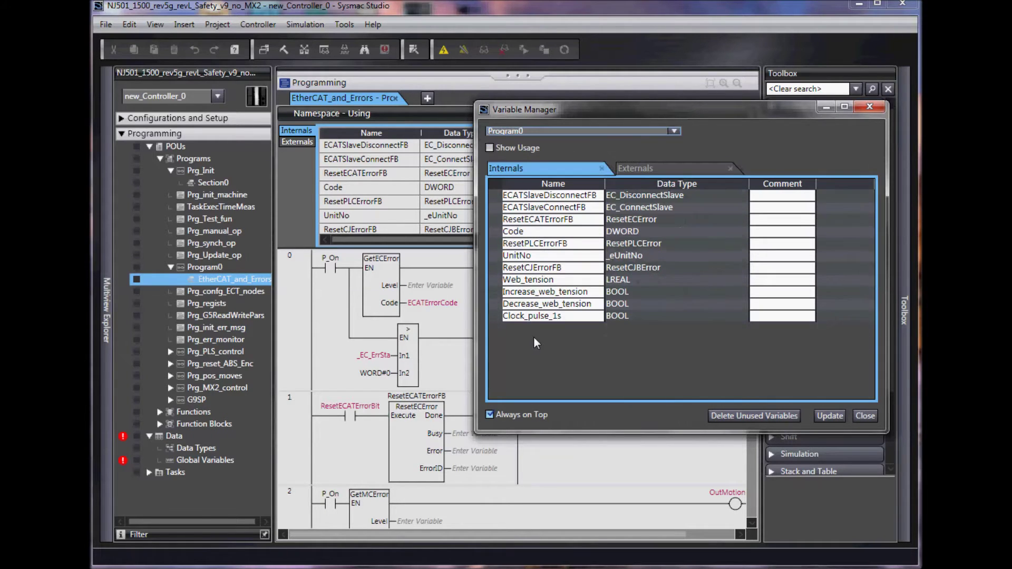
pyautogui.click(574, 185)
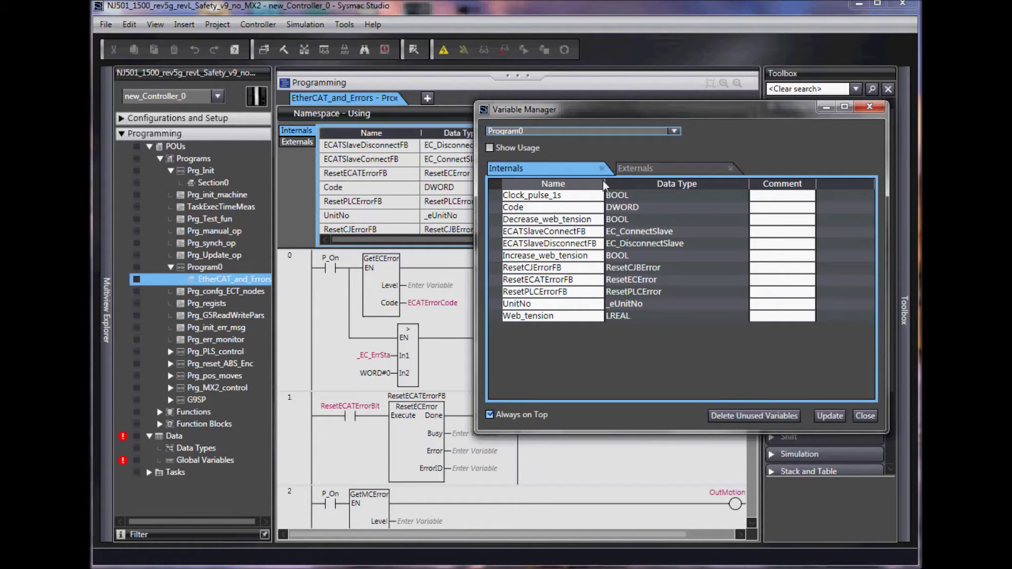
# Step: Sort Program0's variables by Data Type, then select Clock_pulse_1s and UnitNo
pyautogui.click(617, 180)
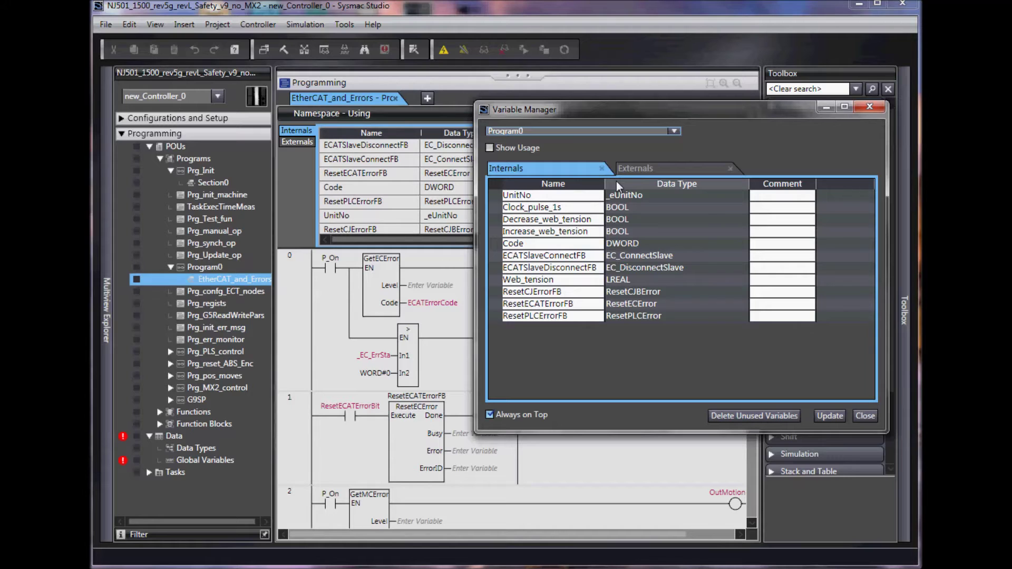
pyautogui.click(570, 207)
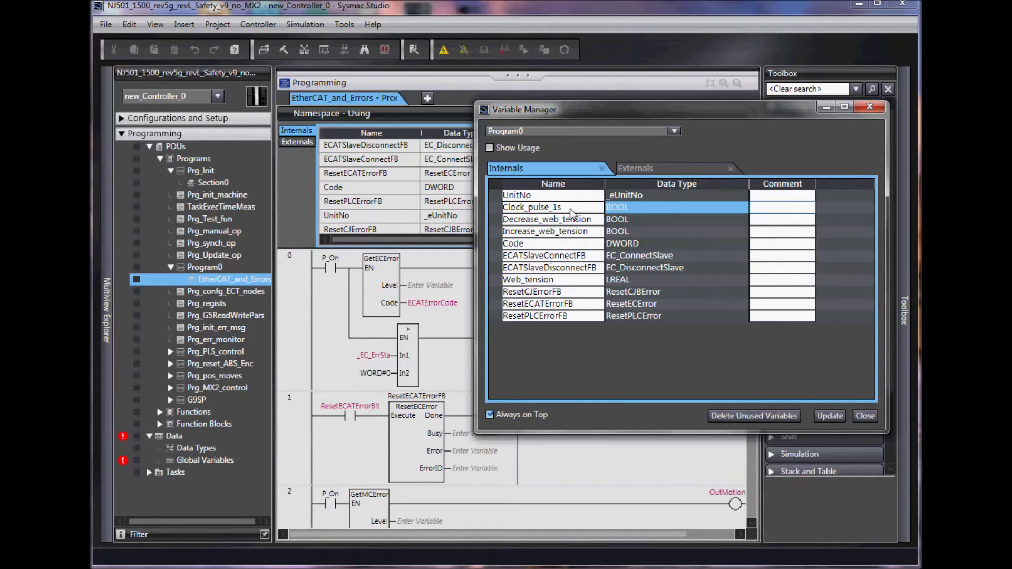
pyautogui.click(565, 195)
# Step: Show UnitNo's context menu, then expand the Variable Manager scope dropdown
pyautogui.rightClick(565, 196)
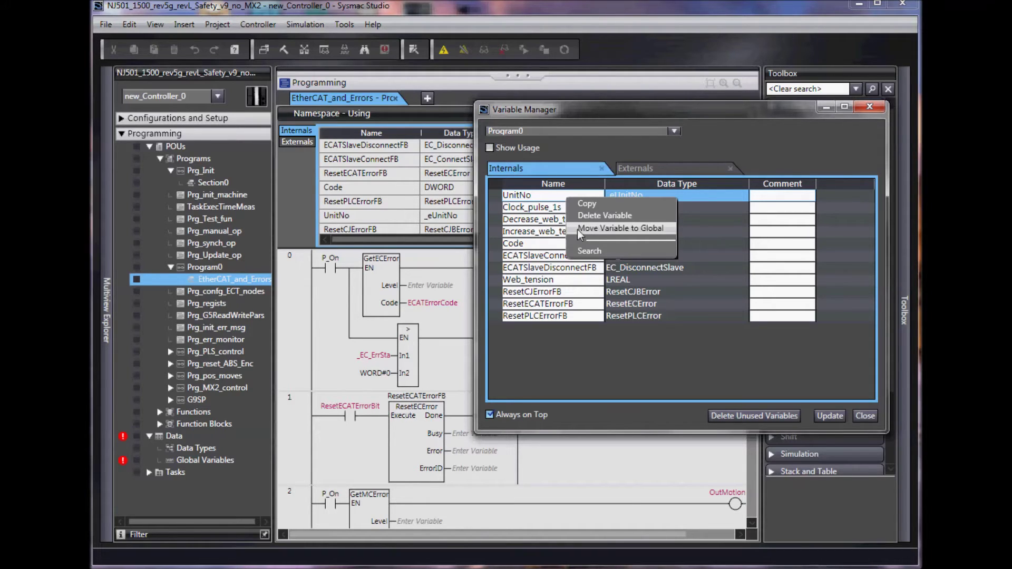
pyautogui.click(673, 132)
pyautogui.moveTo(675, 165); pyautogui.dragTo(676, 144)
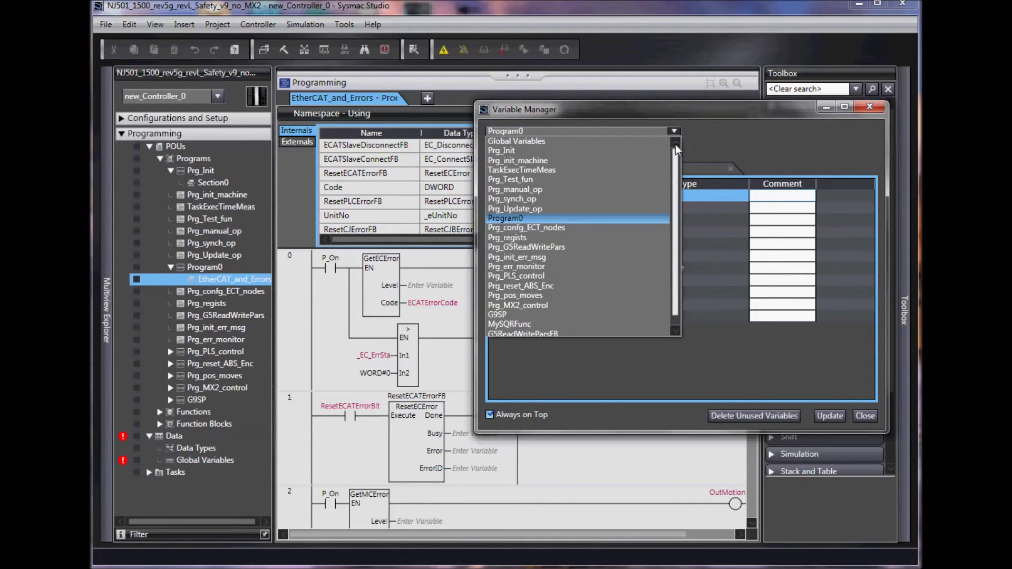
# Step: Switch to Global Variables, search G5_1_pars usage, then move it into Prg_G5ReadWritePars locals
pyautogui.click(520, 140)
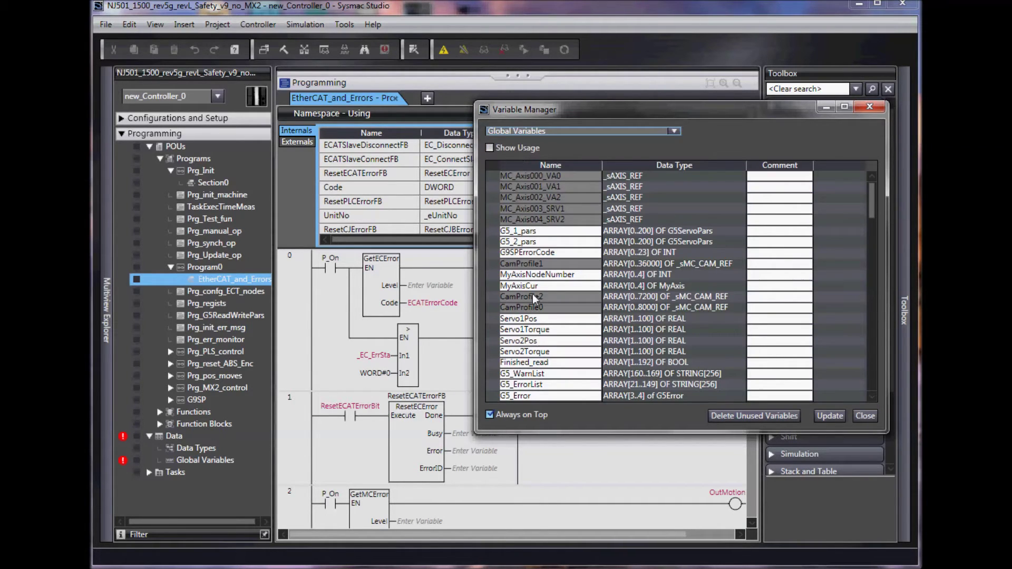
pyautogui.click(550, 231)
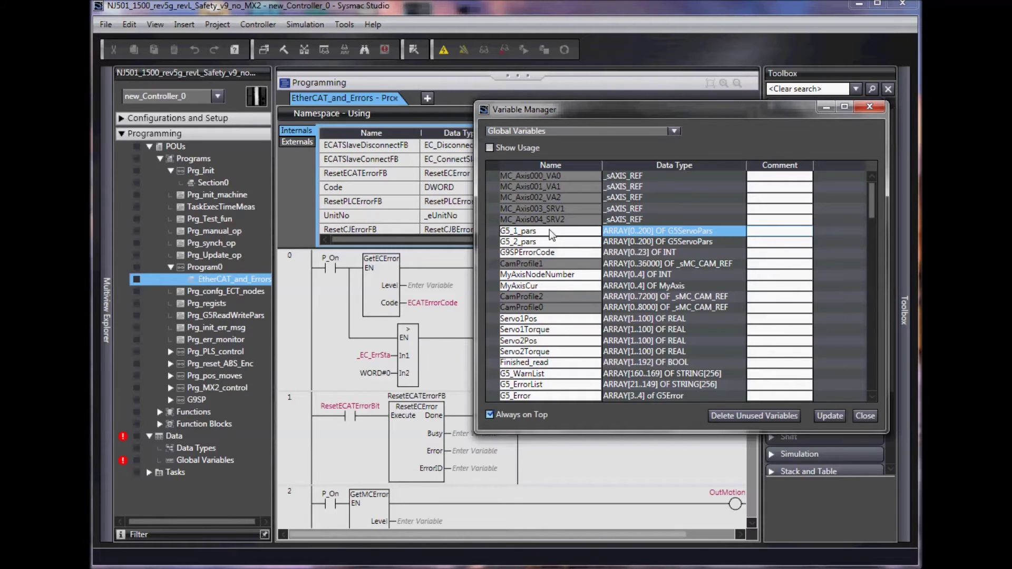
pyautogui.rightClick(549, 230)
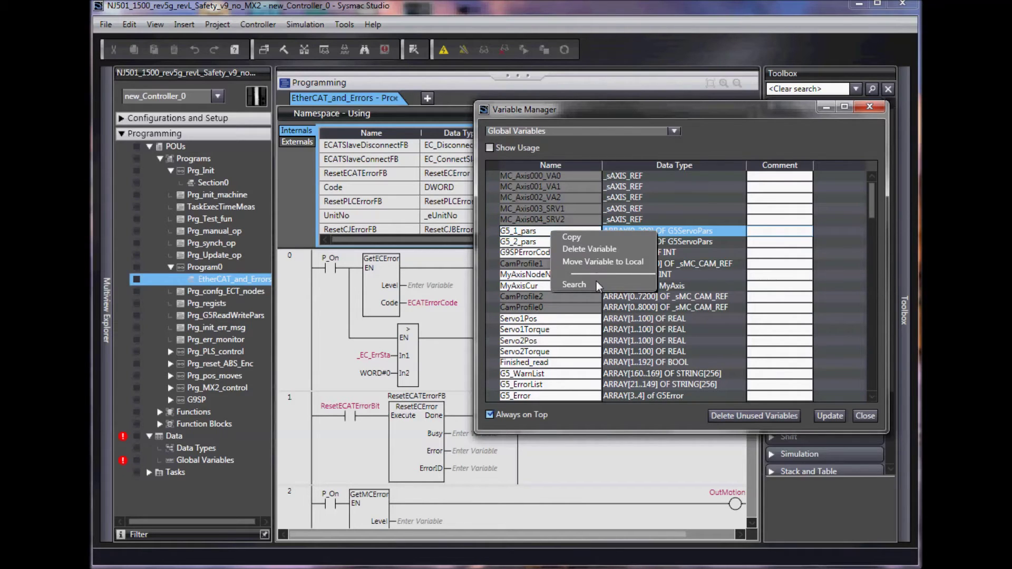
pyautogui.click(596, 282)
pyautogui.click(776, 222)
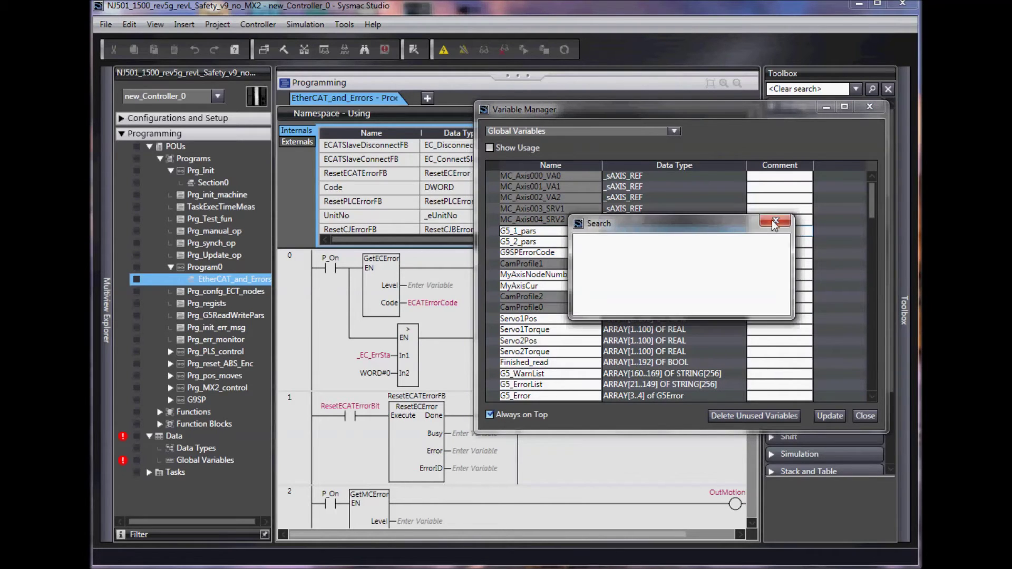
pyautogui.rightClick(548, 236)
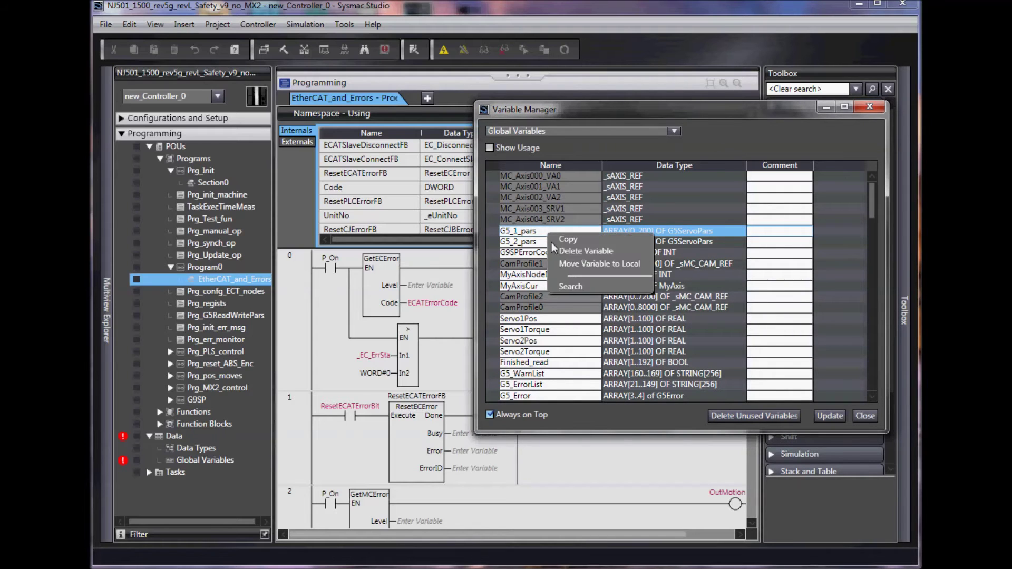
pyautogui.click(562, 264)
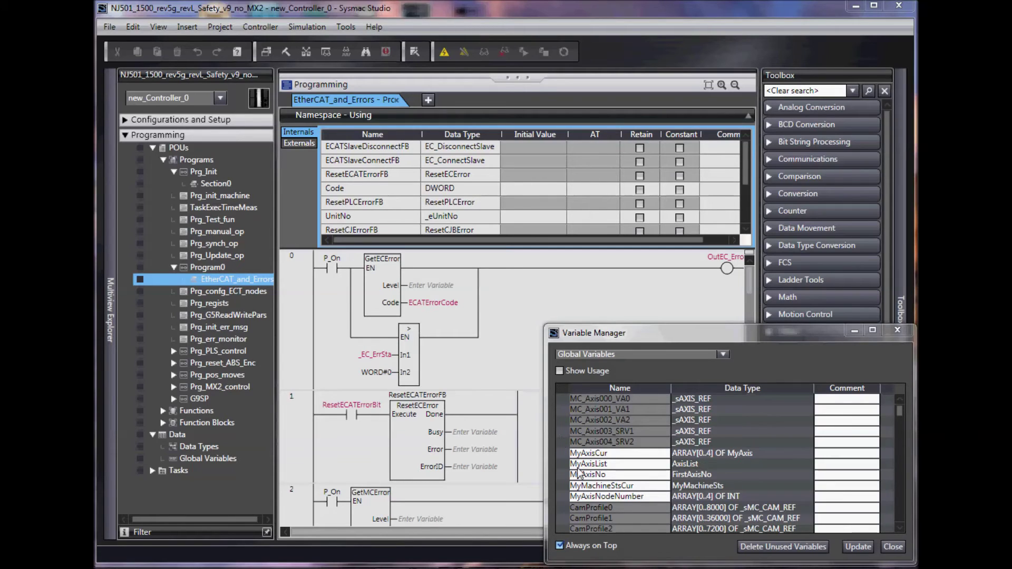
# Step: Widen the Variable Manager, enable Show Usage, and dock it above the ladder rungs
pyautogui.moveTo(532, 443); pyautogui.dragTo(391, 435)
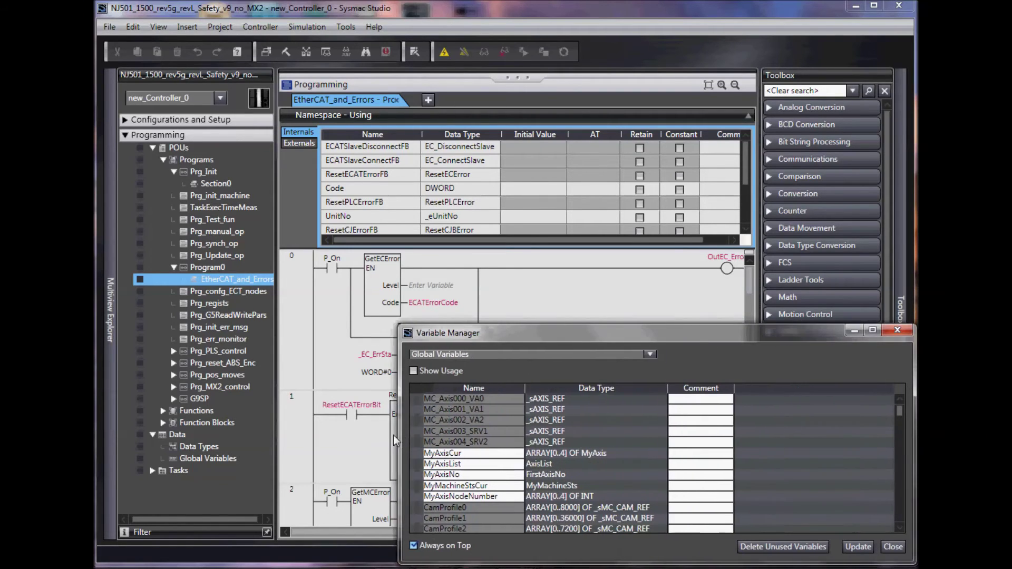
pyautogui.click(401, 371)
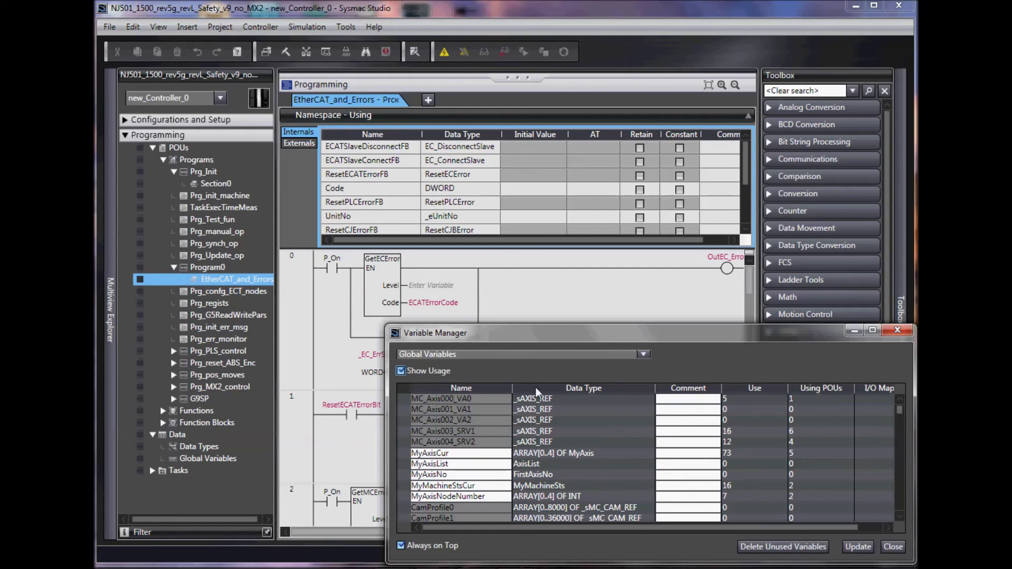
pyautogui.moveTo(583, 337); pyautogui.dragTo(582, 12)
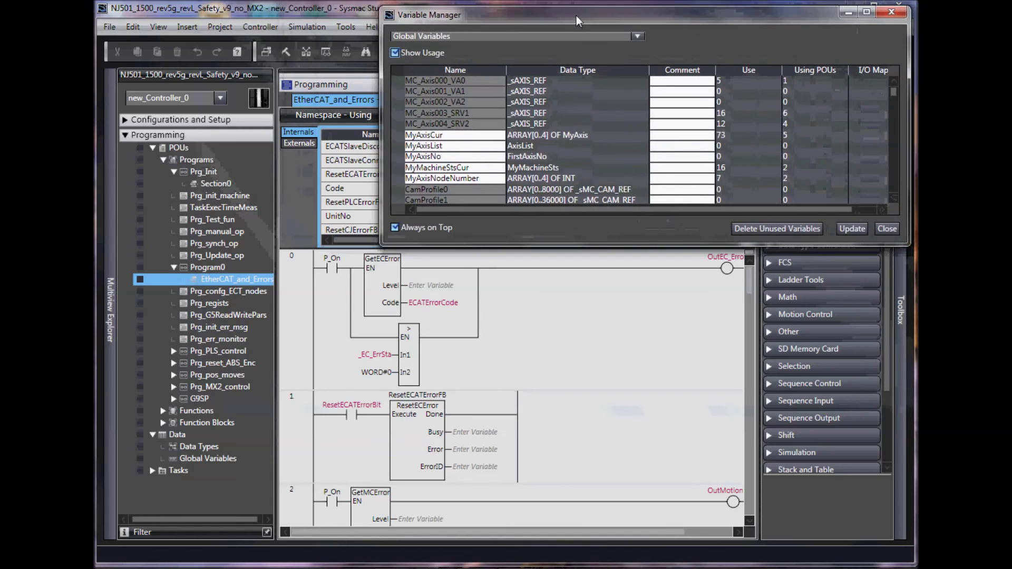